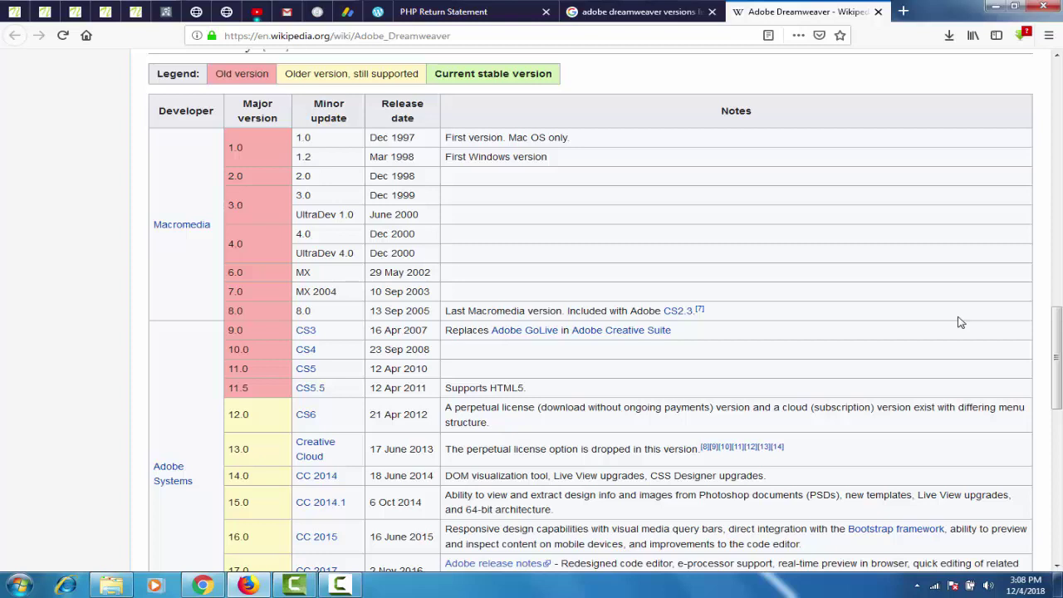
# Step: Examine the Dreamweaver version history on Wikipedia, covering the Macromedia and Adobe Systems releases
pyautogui.moveTo(1058, 342)
pyautogui.mouseDown()
pyautogui.moveTo(1058, 354)
pyautogui.moveTo(1058, 332)
pyautogui.mouseUp()
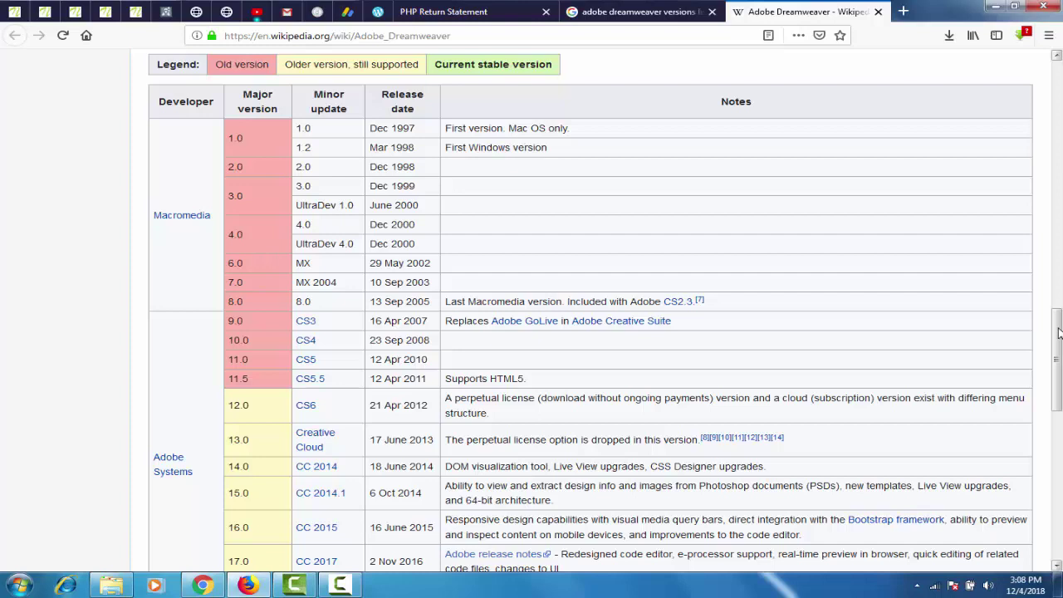
pyautogui.moveTo(1058, 333); pyautogui.dragTo(1059, 117)
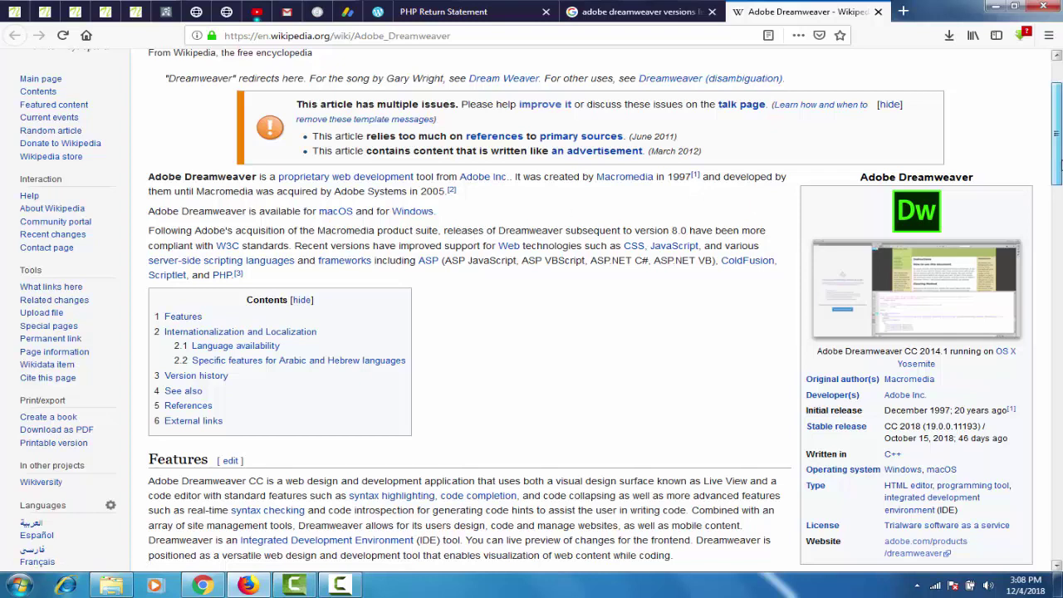
pyautogui.moveTo(1059, 163); pyautogui.dragTo(1060, 397)
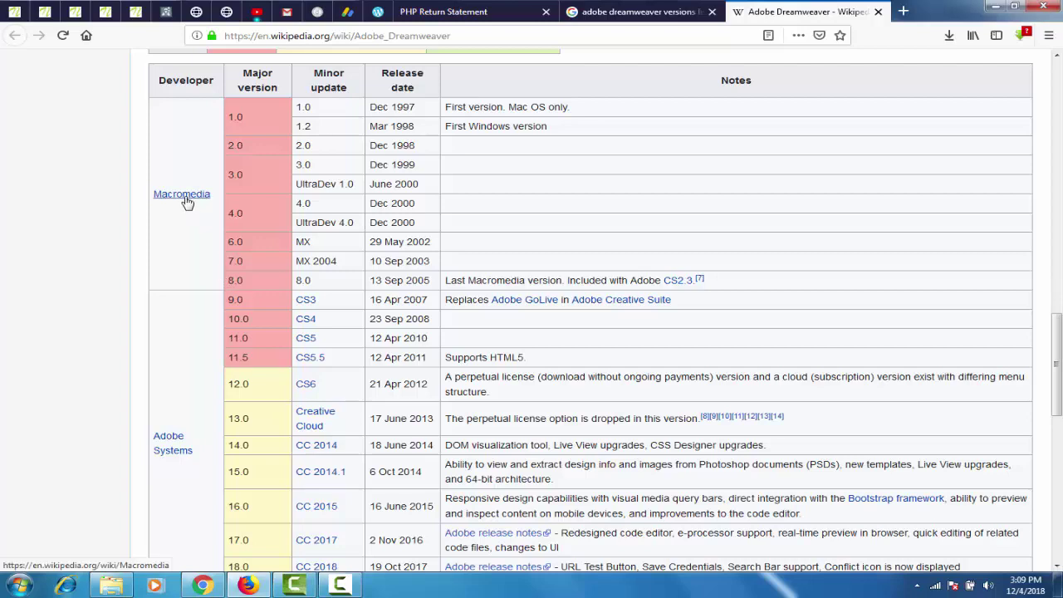
pyautogui.moveTo(187, 203)
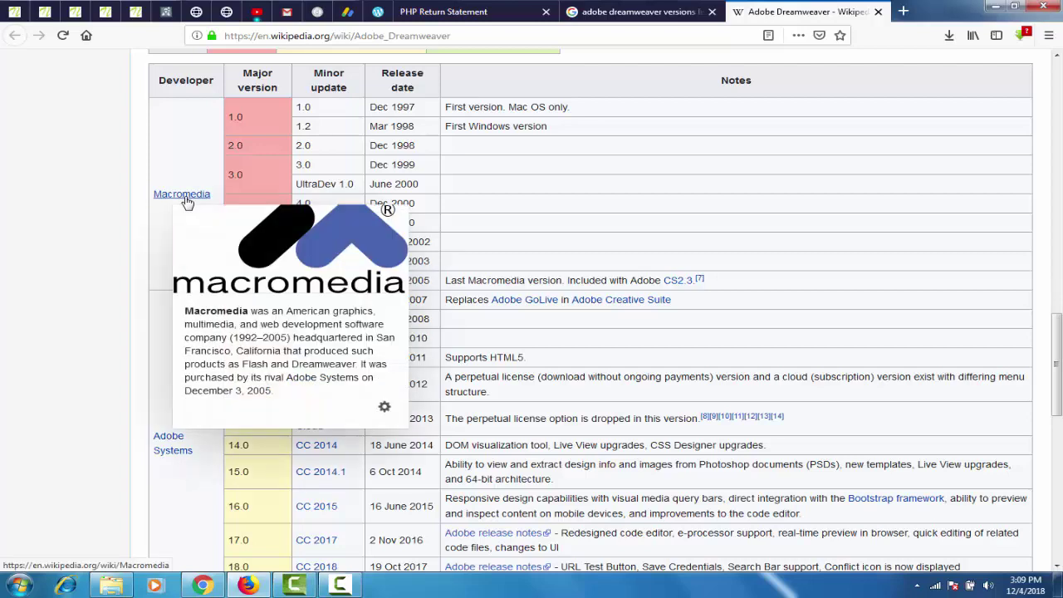
pyautogui.scroll(-1, 1059, 359)
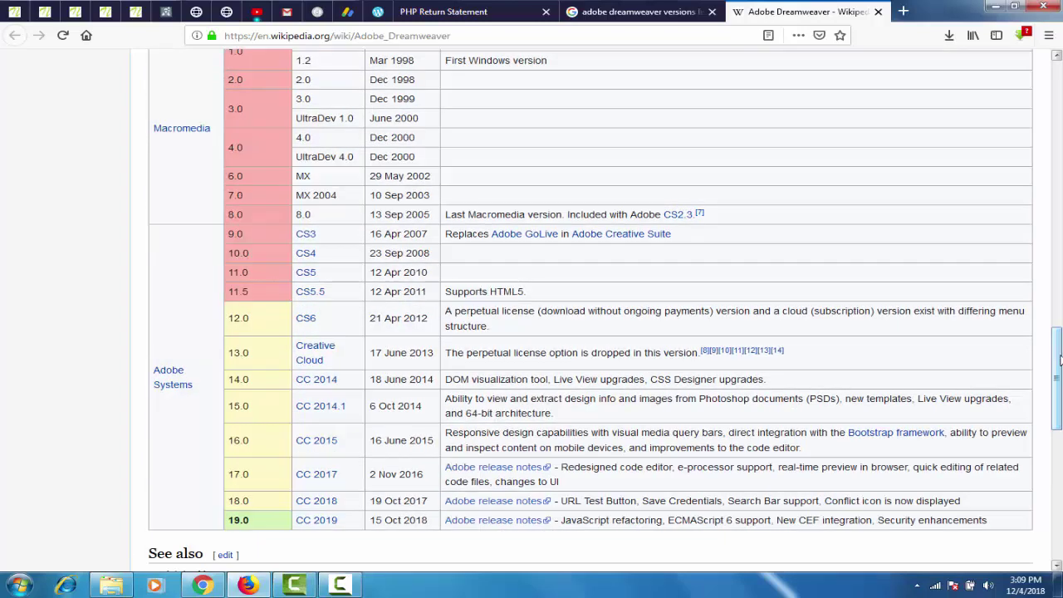
pyautogui.moveTo(188, 388)
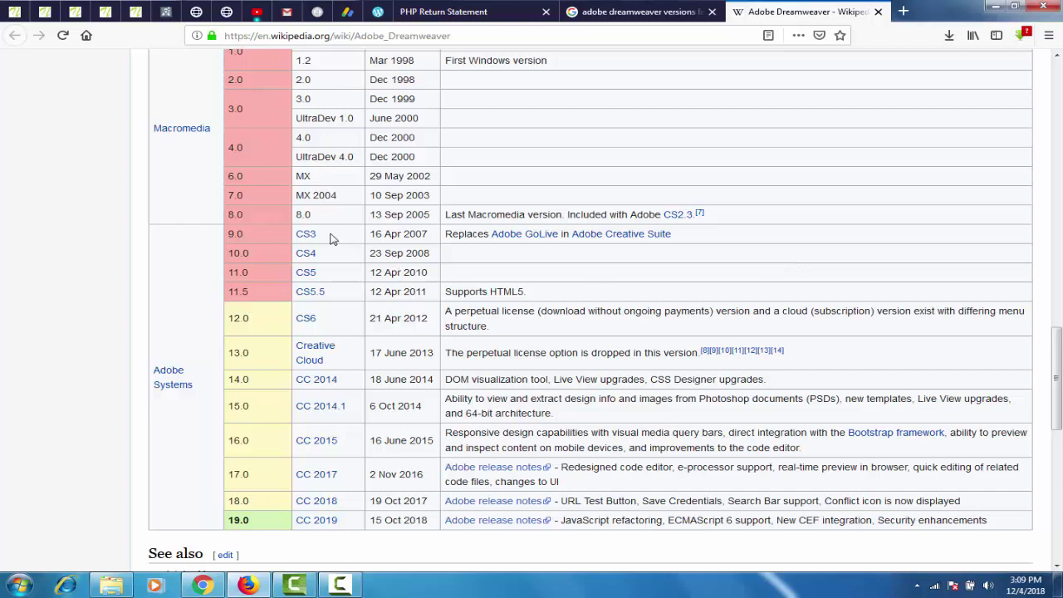
pyautogui.moveTo(308, 237)
# Step: Switch to Windows Explorer and look through the CC folder and its Adobe Dreamweaver CC subfolder
pyautogui.click(116, 587)
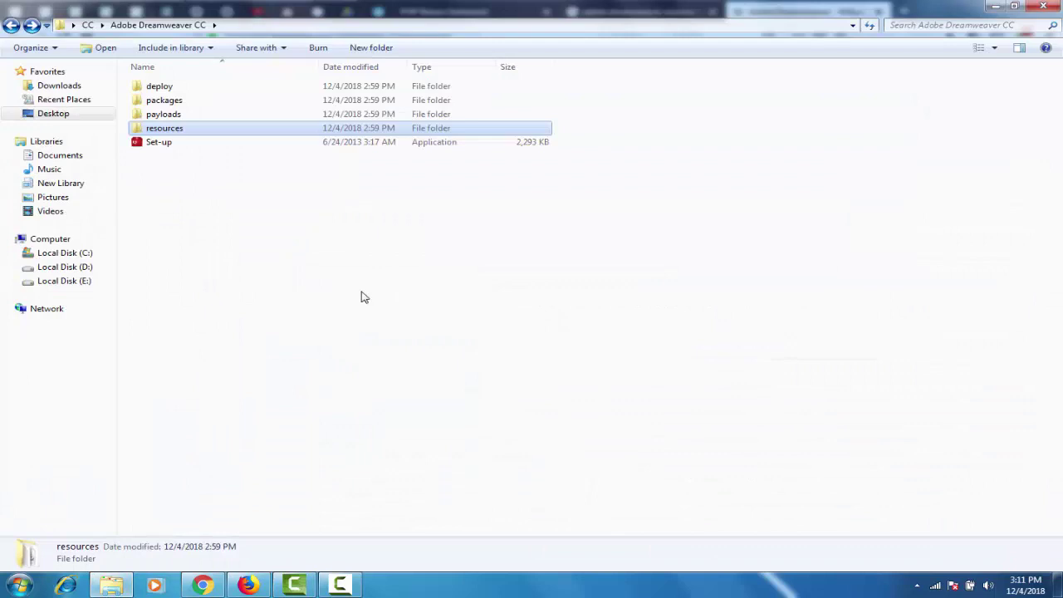
pyautogui.click(247, 585)
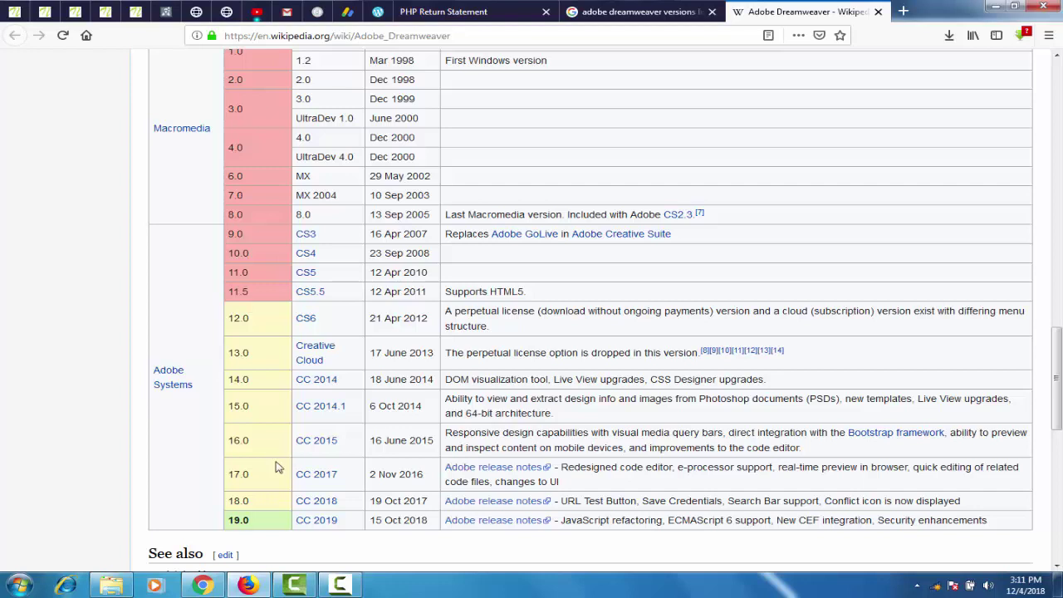
pyautogui.click(112, 585)
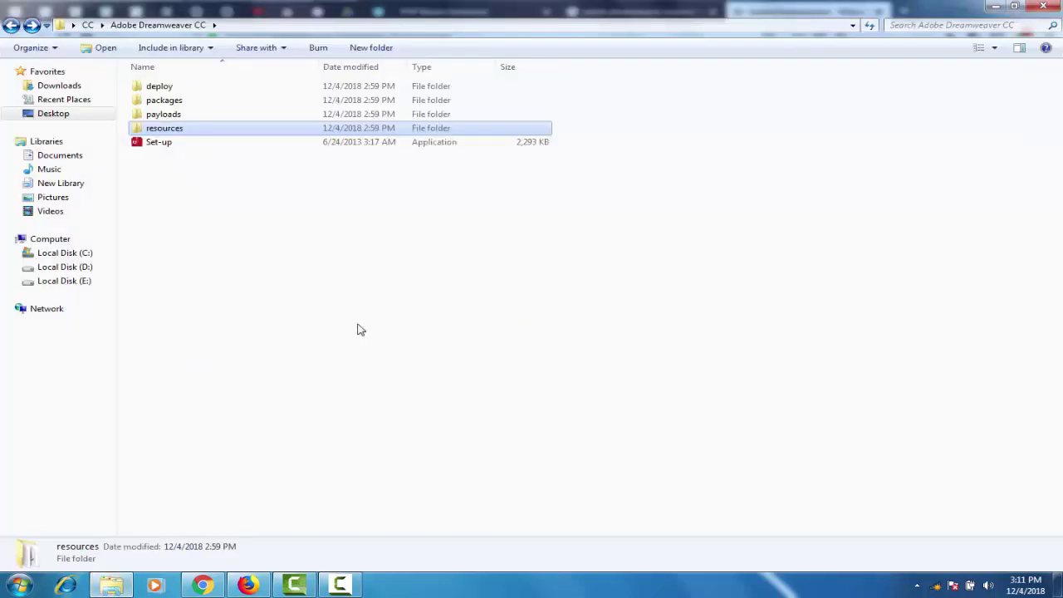
pyautogui.press('BackSpace')
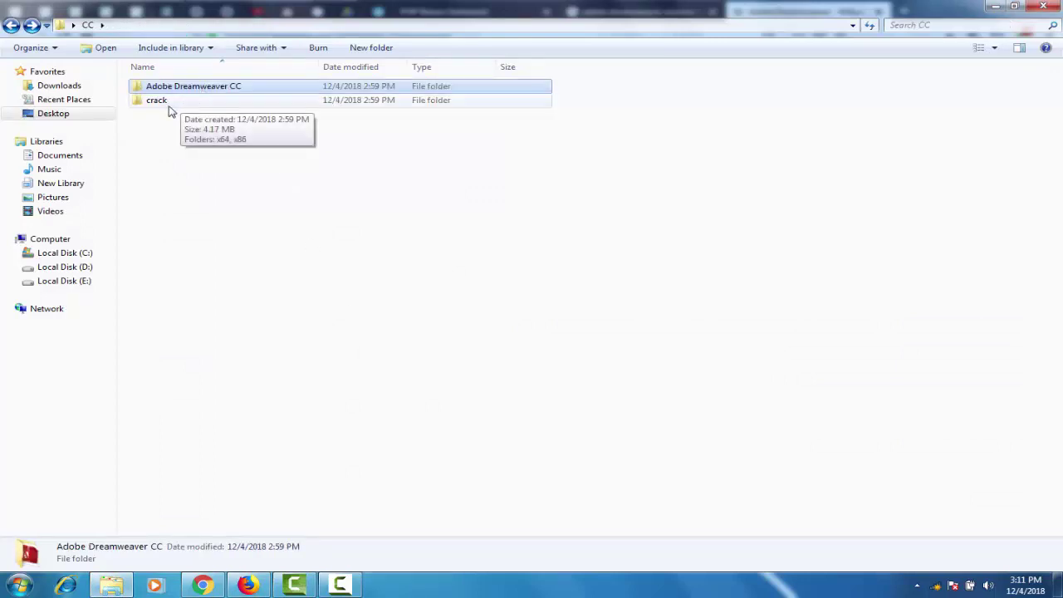
pyautogui.click(167, 106)
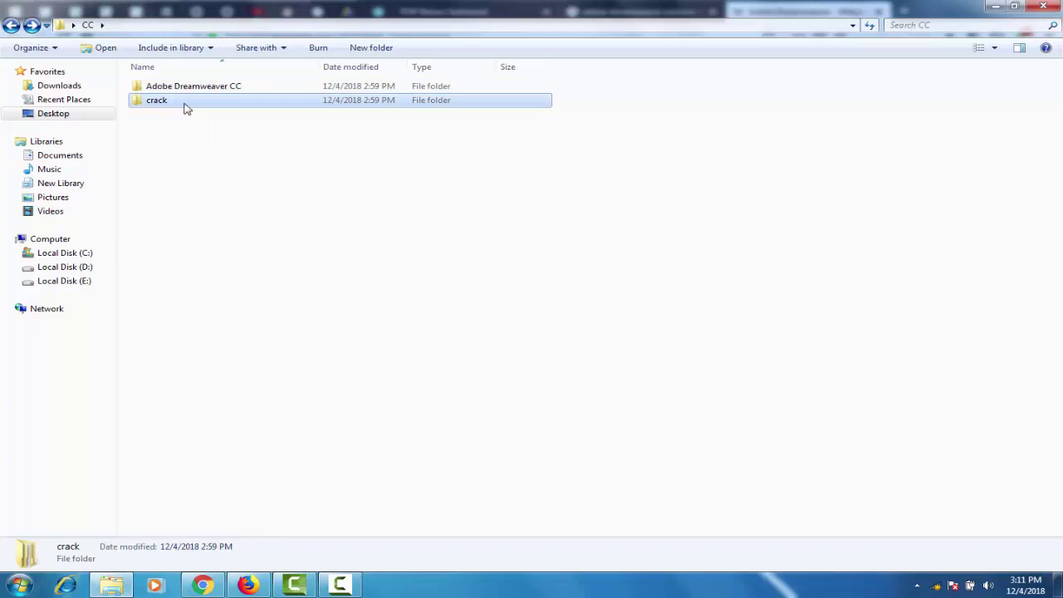
pyautogui.doubleClick(198, 88)
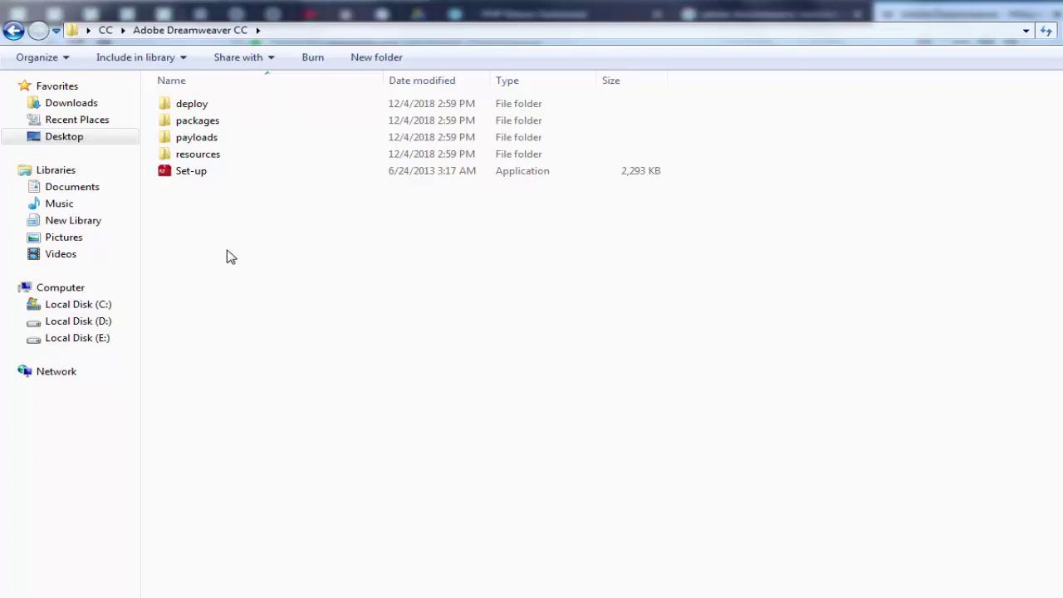
pyautogui.press('BackSpace')
# Step: Run the Set-up application from the Adobe Dreamweaver CC folder
pyautogui.doubleClick(288, 108)
pyautogui.click(206, 178)
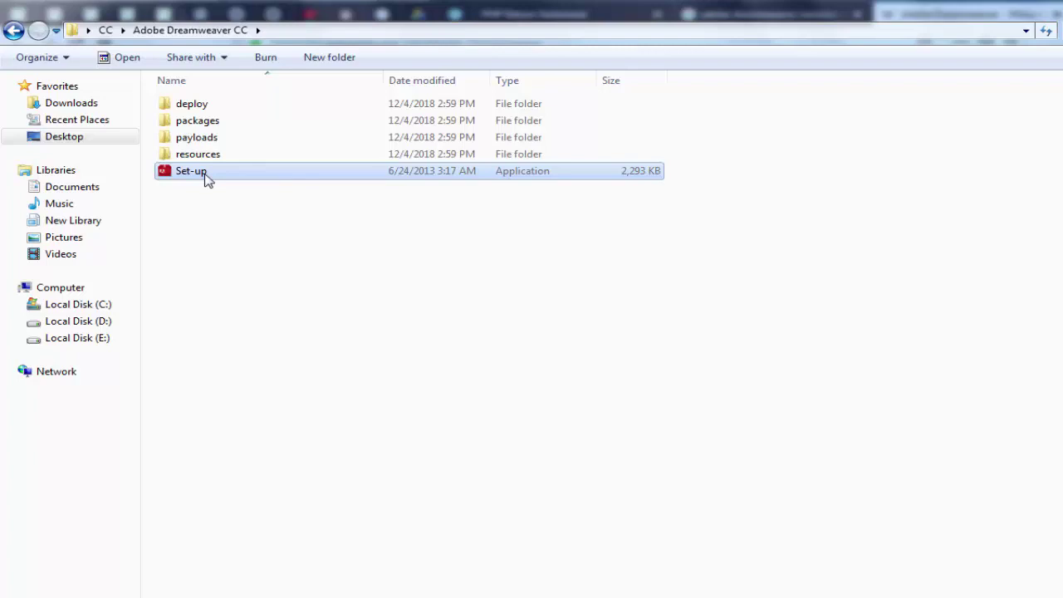
pyautogui.doubleClick(207, 178)
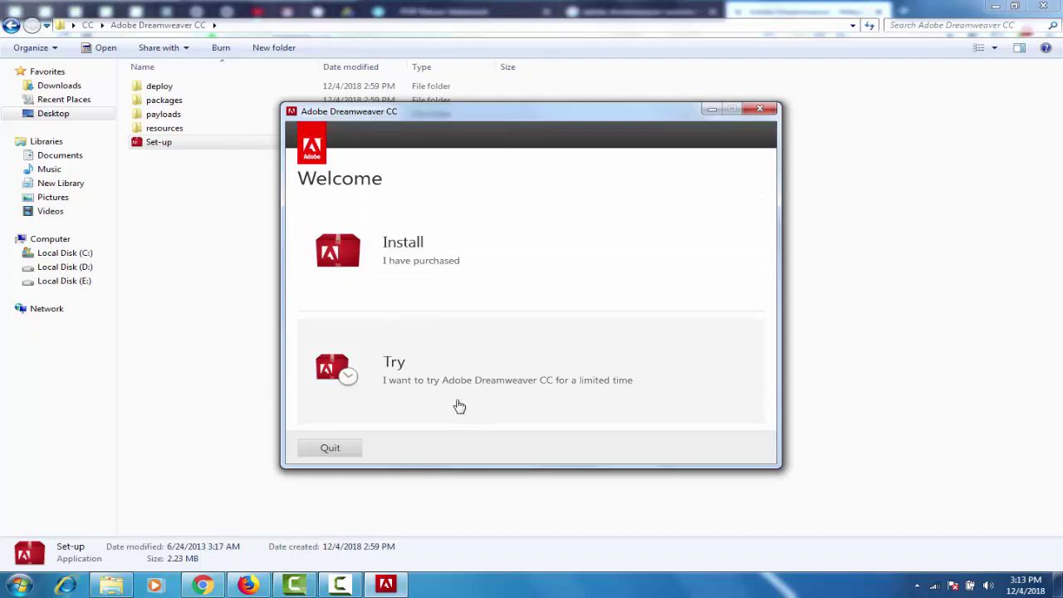
# Step: Choose the limited-time trial of Adobe Dreamweaver CC and postpone the Adobe ID sign-in
pyautogui.click(520, 402)
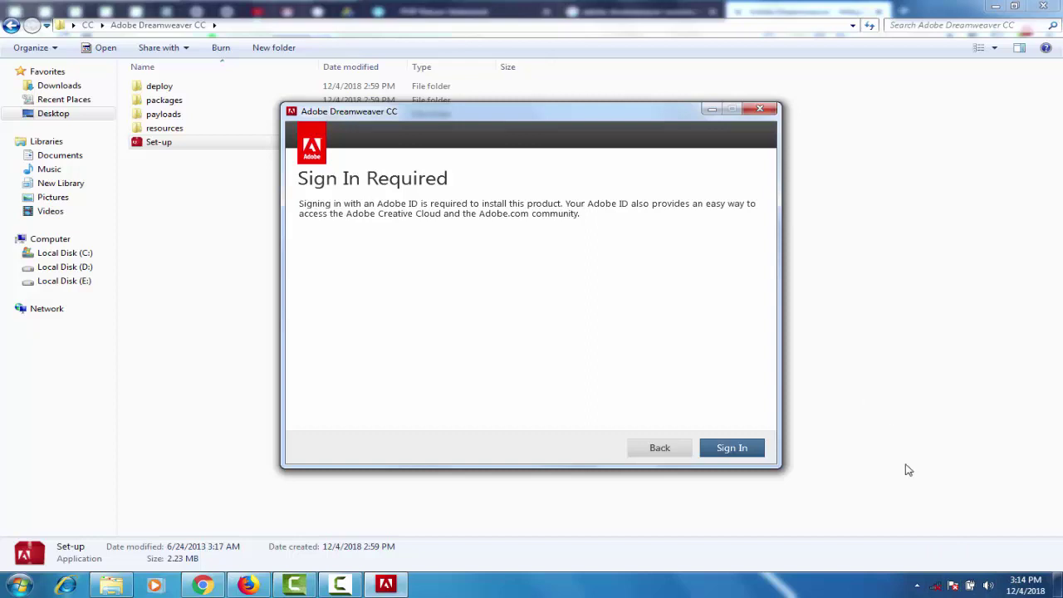
pyautogui.click(731, 447)
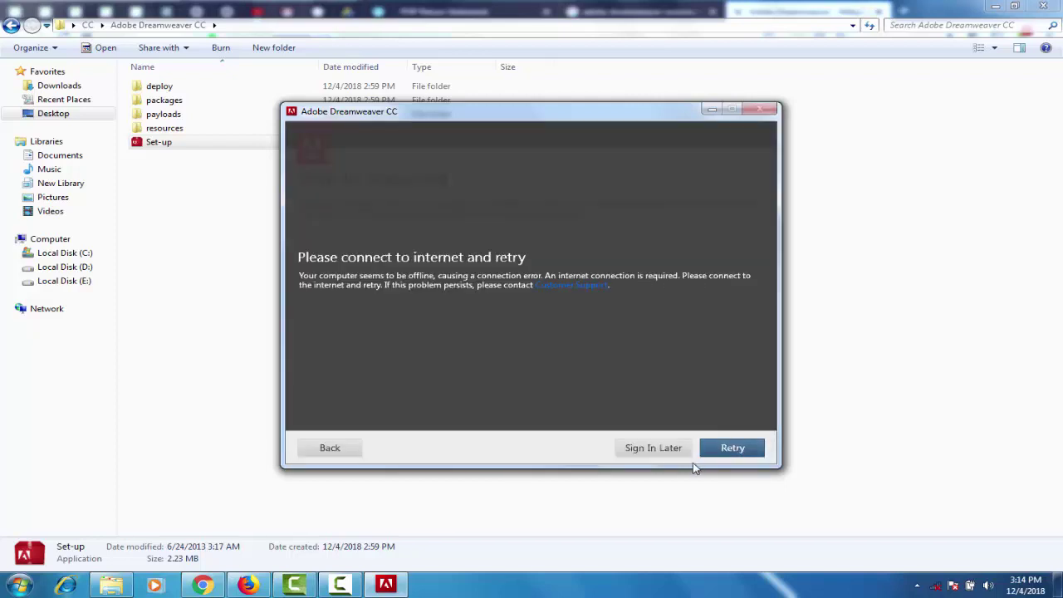
pyautogui.click(653, 448)
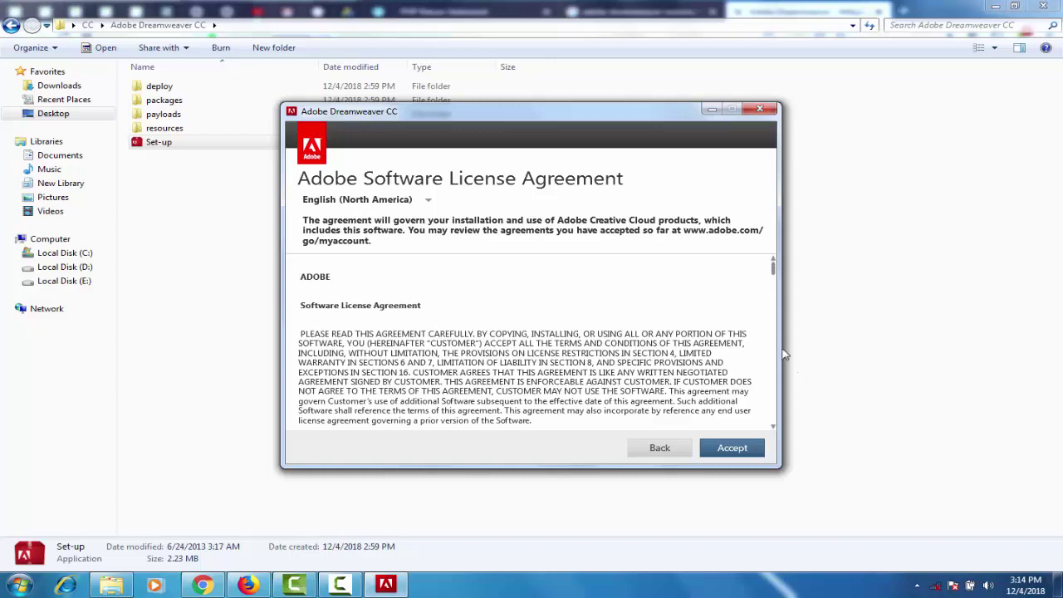
# Step: Accept the Adobe license agreement and install Dreamweaver CC in English (North America) to C:\Program Files (x86)\Adobe
pyautogui.scroll(-5, 779, 347)
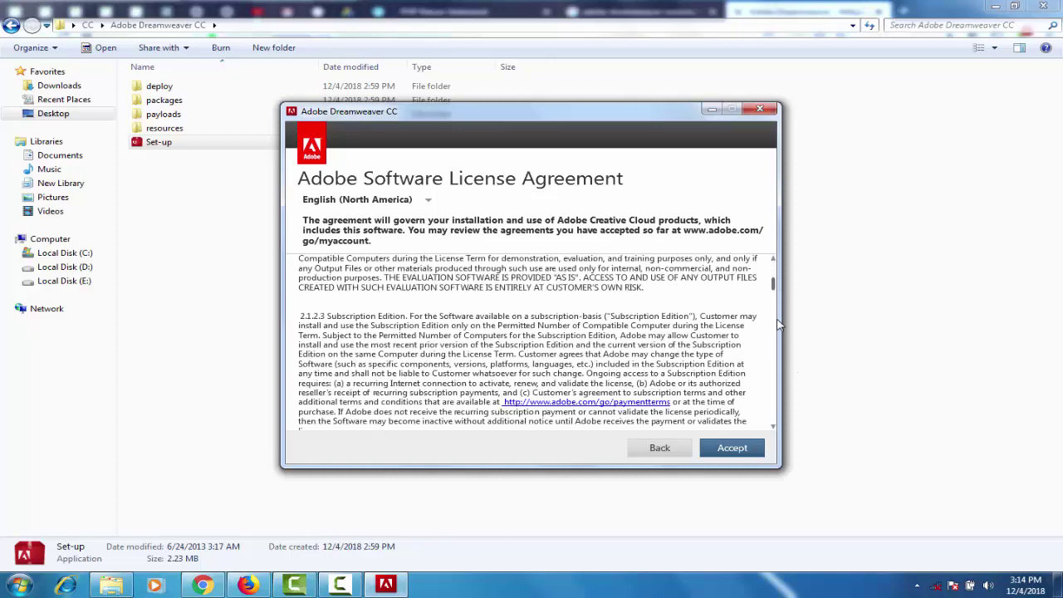
pyautogui.scroll(-5, 779, 409)
pyautogui.scroll(3, 779, 317)
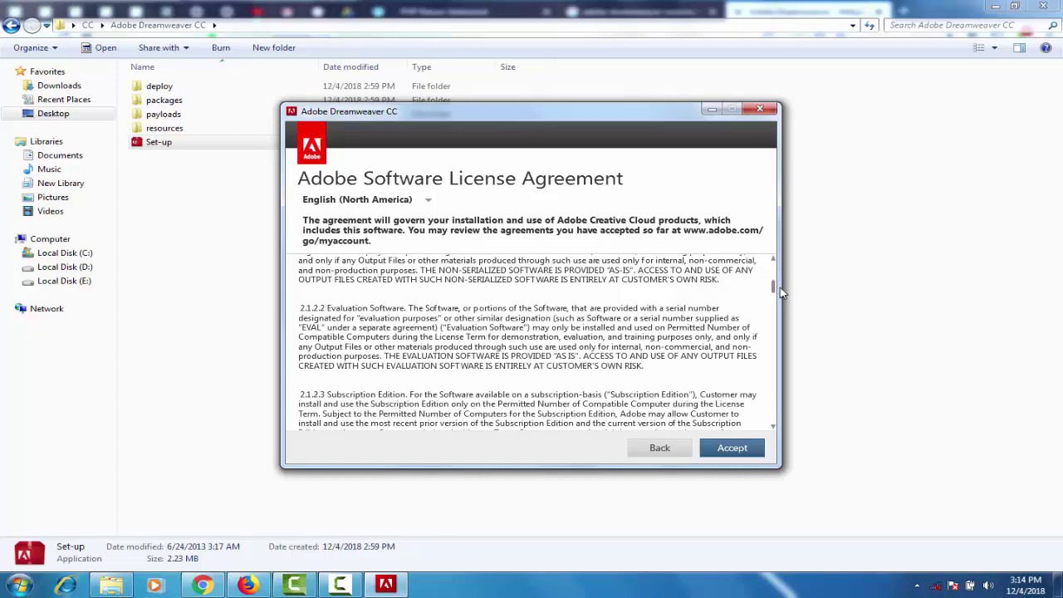
pyautogui.moveTo(775, 288); pyautogui.dragTo(777, 272)
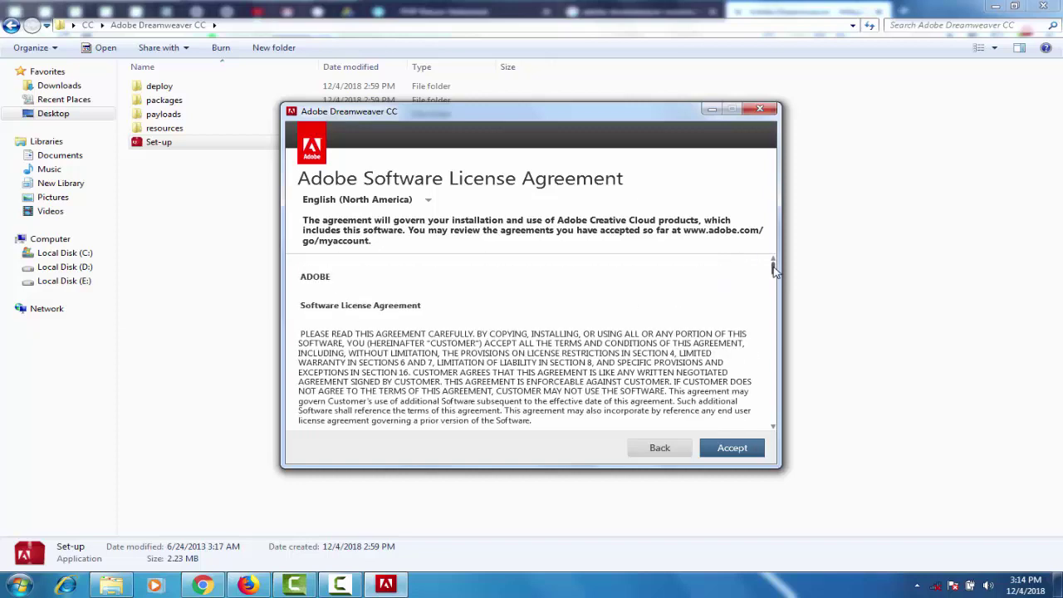
pyautogui.click(741, 451)
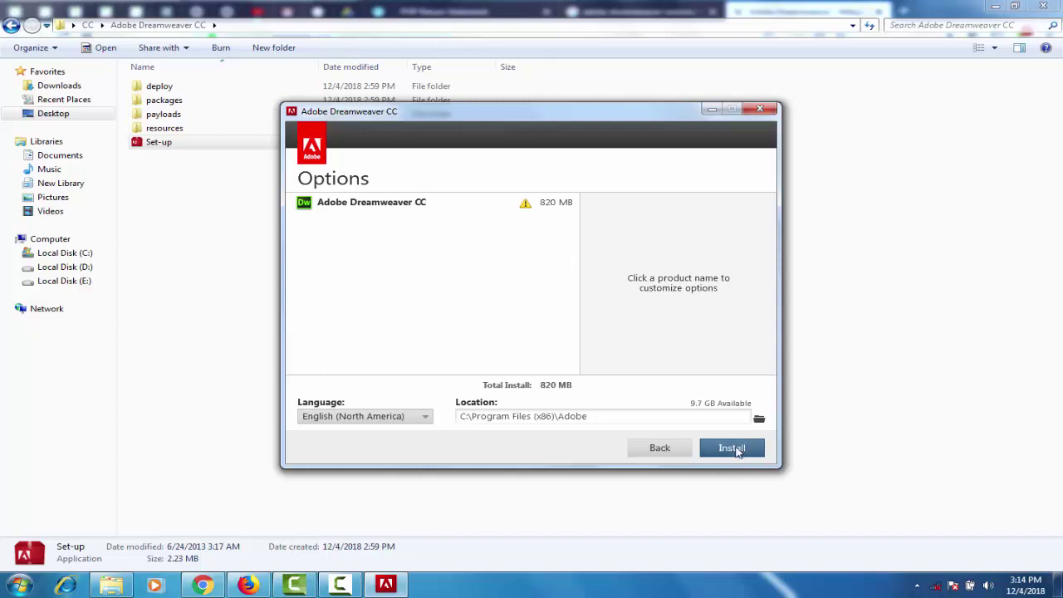
pyautogui.click(737, 452)
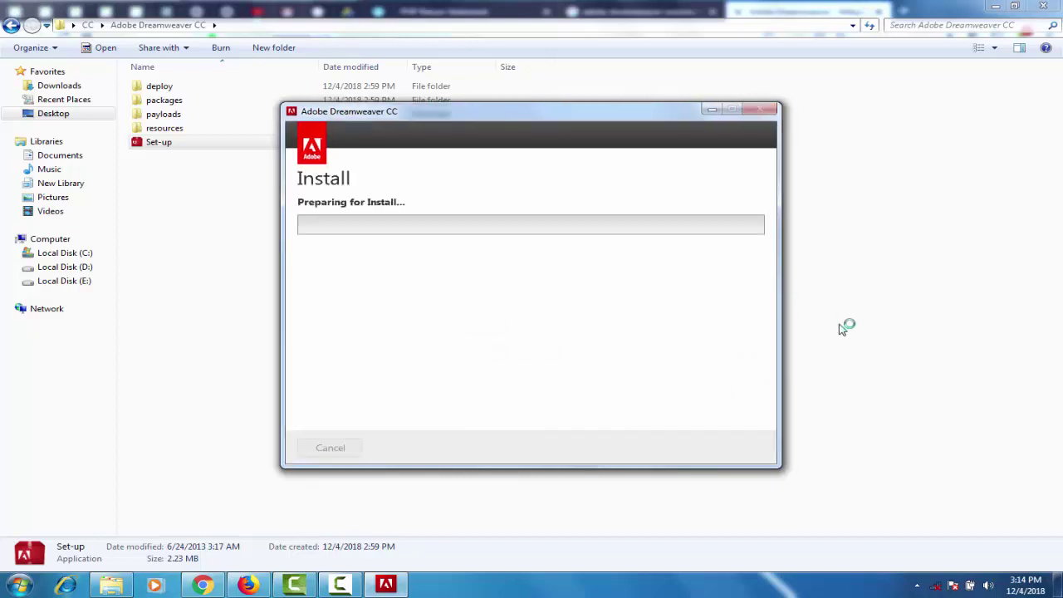
pyautogui.click(340, 584)
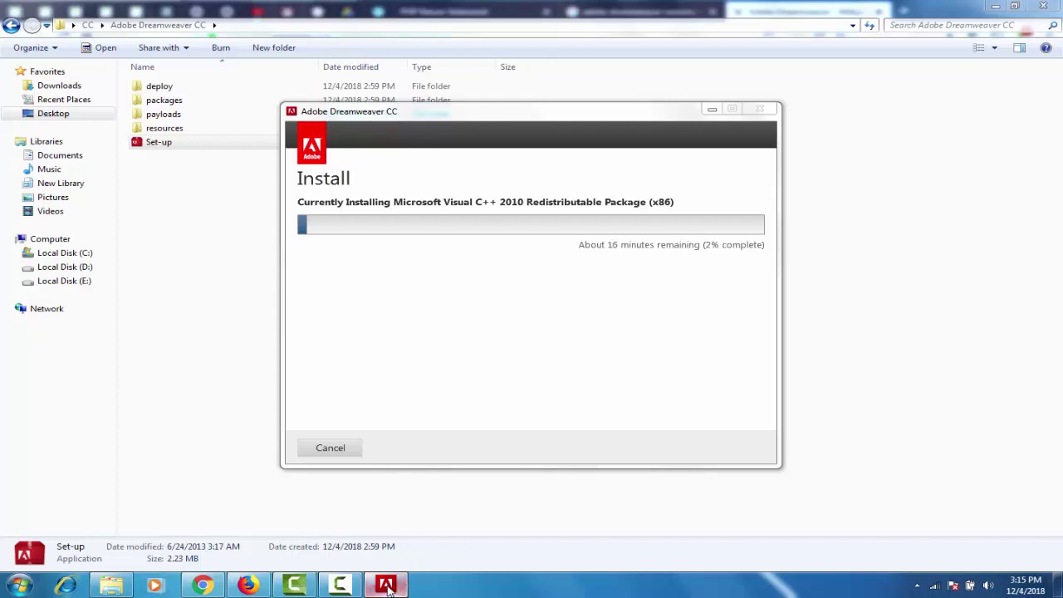
pyautogui.moveTo(386, 585)
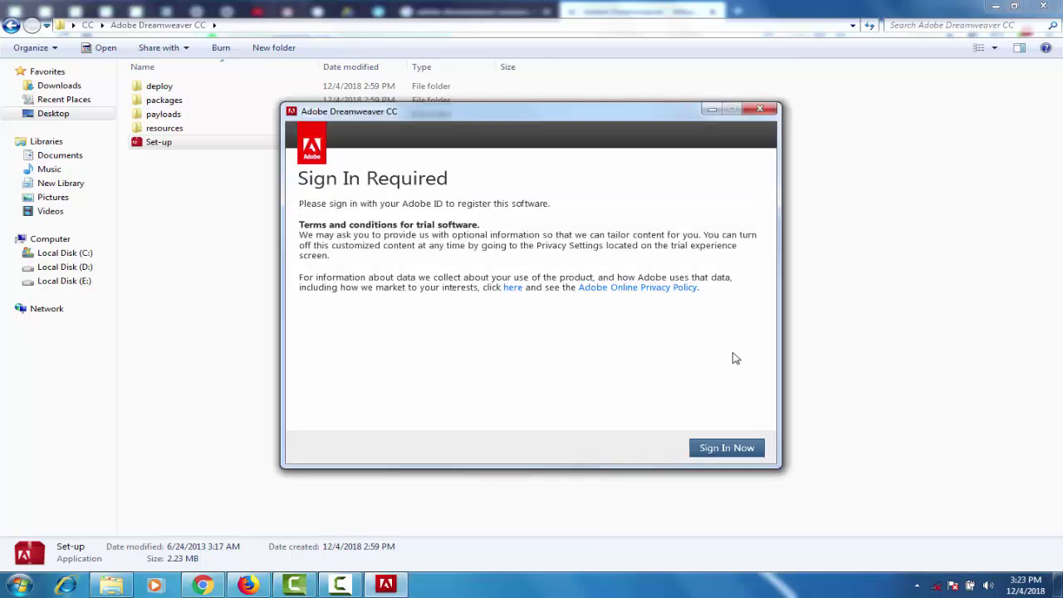
# Step: Try to sign in with the Adobe ID, cancel the attempt, and quit the installer
pyautogui.click(743, 450)
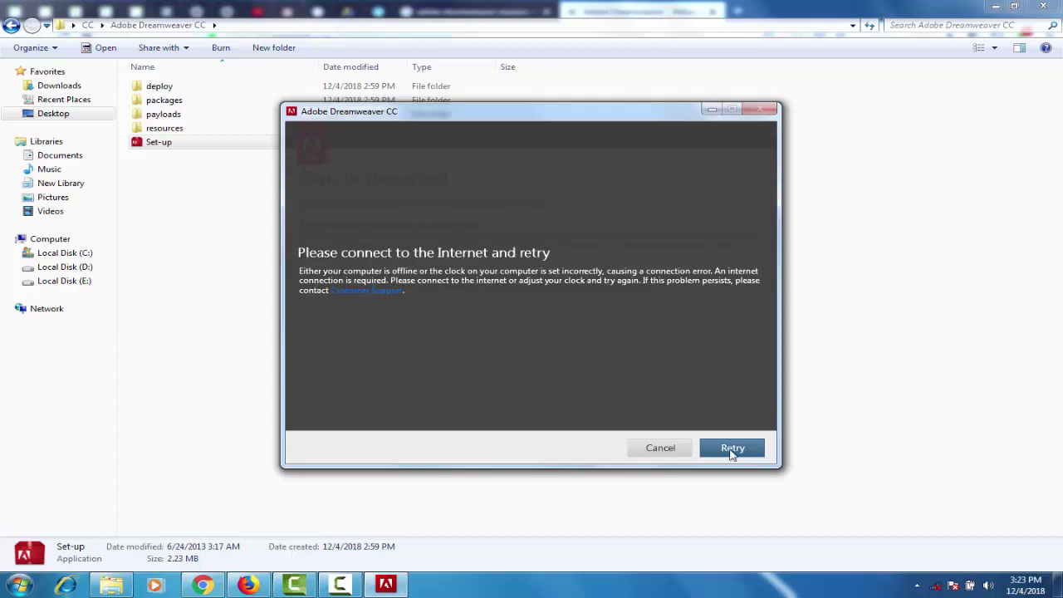
pyautogui.click(714, 453)
pyautogui.click(669, 450)
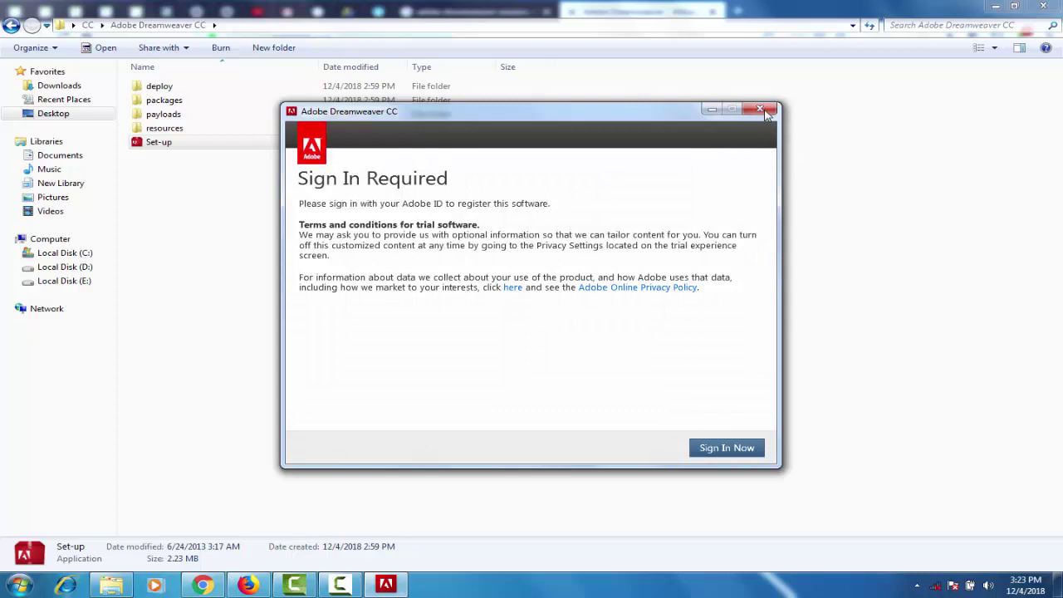
pyautogui.click(767, 111)
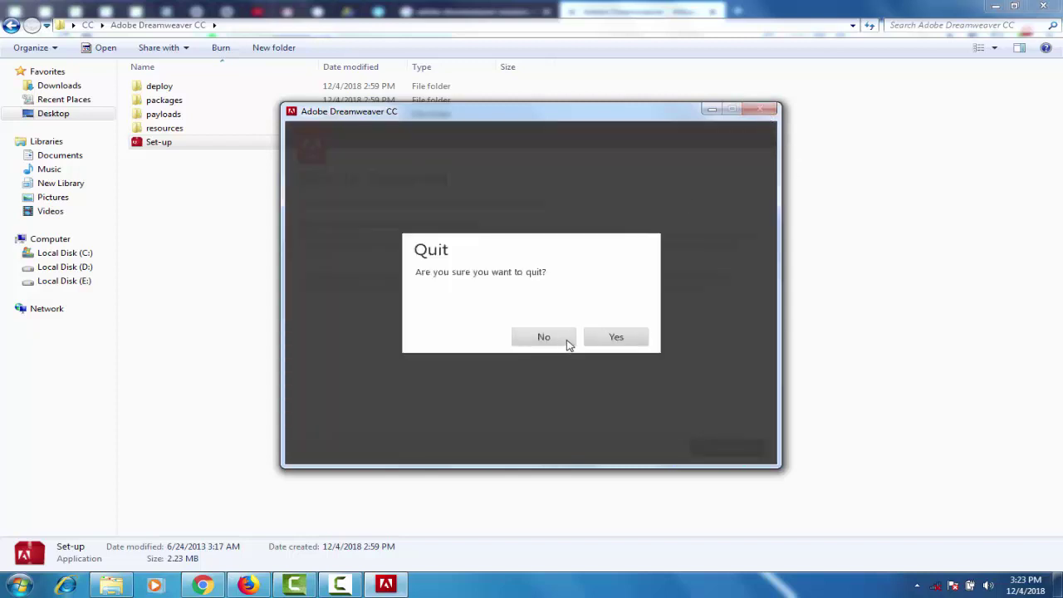
pyautogui.click(595, 343)
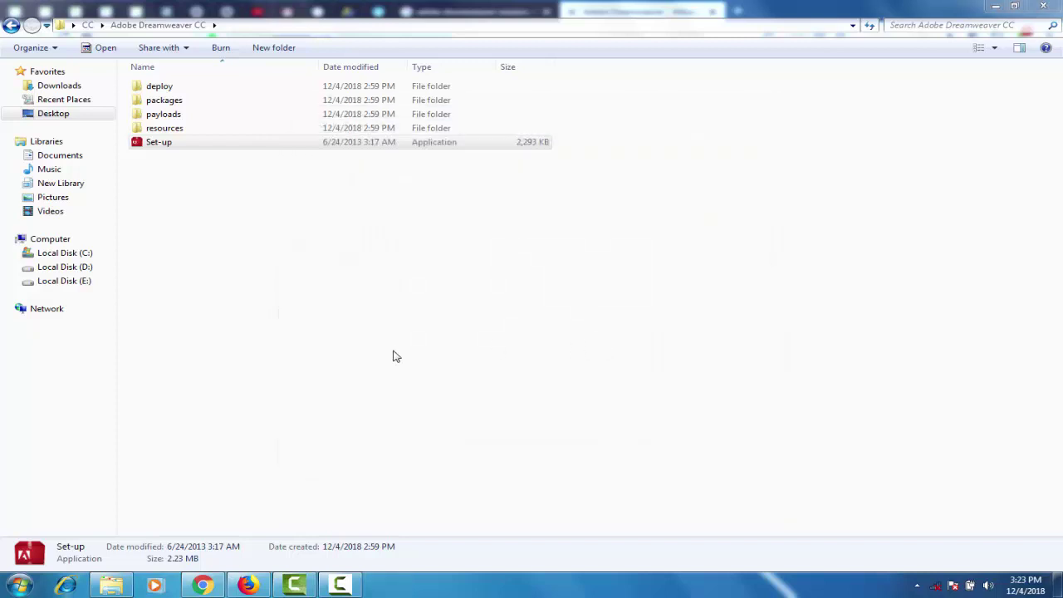
# Step: Select amtlib.dll in the x86 subfolder of the CC folder's crack folder
pyautogui.click(11, 24)
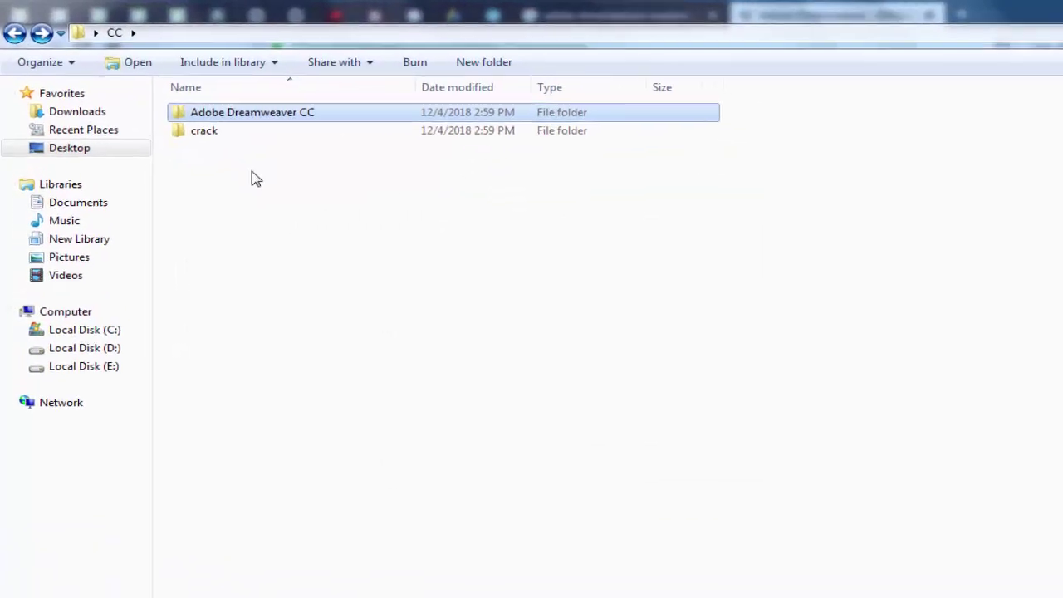
pyautogui.doubleClick(206, 133)
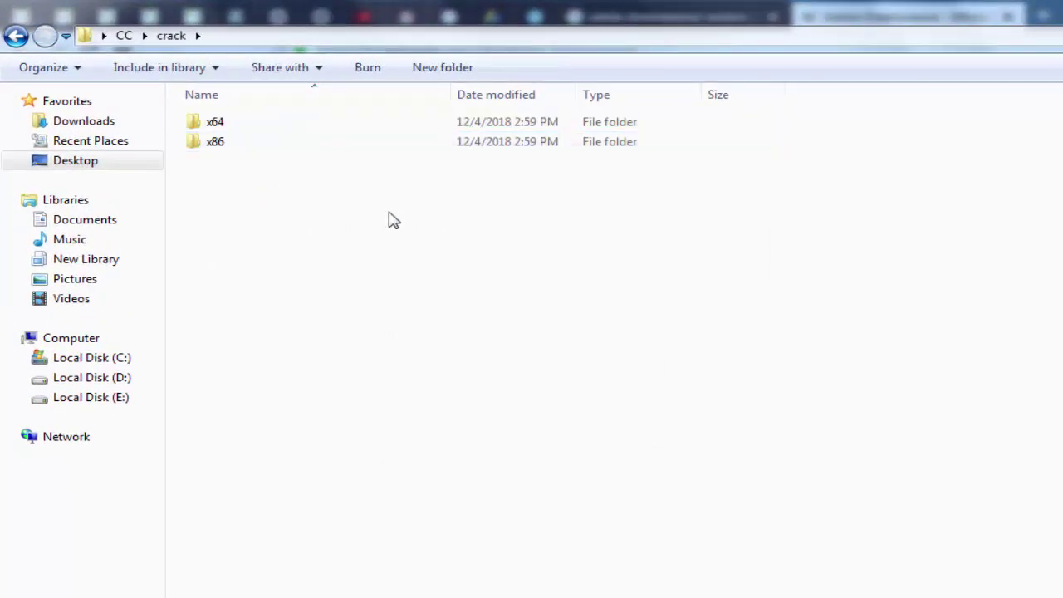
pyautogui.click(221, 147)
pyautogui.click(221, 124)
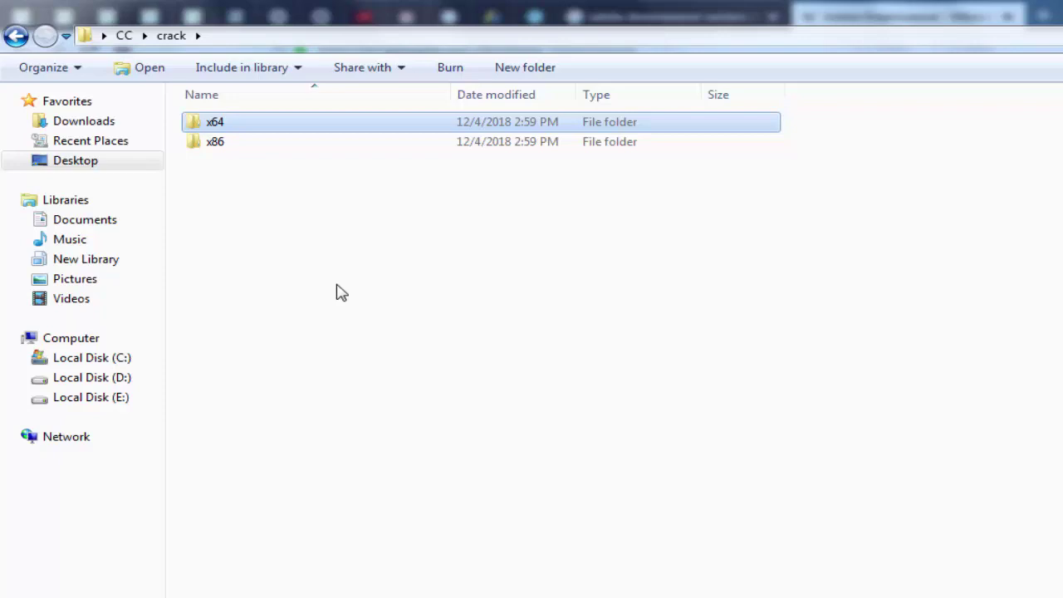
pyautogui.doubleClick(224, 145)
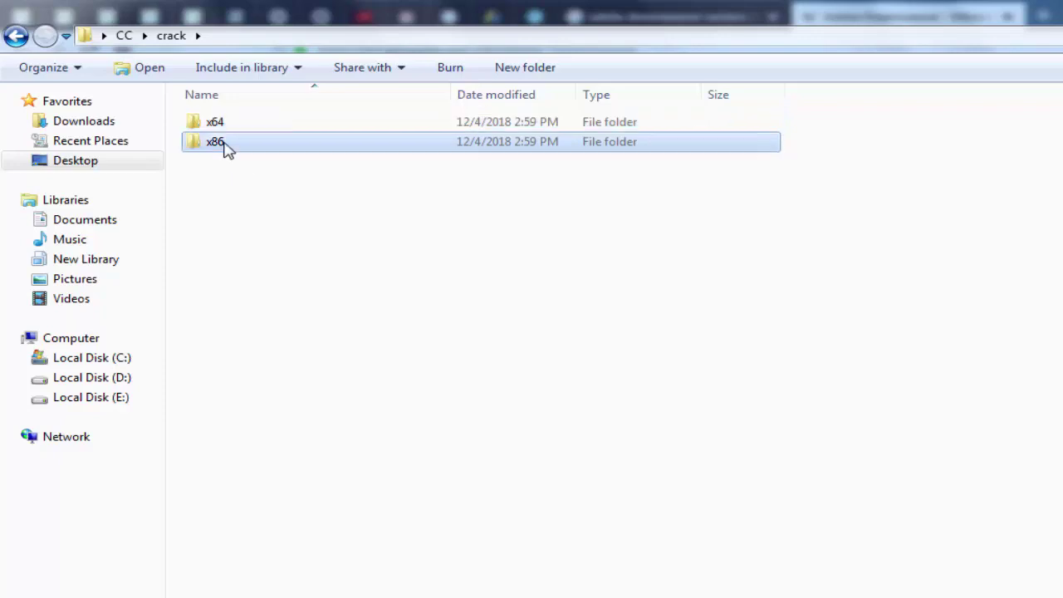
pyautogui.click(245, 129)
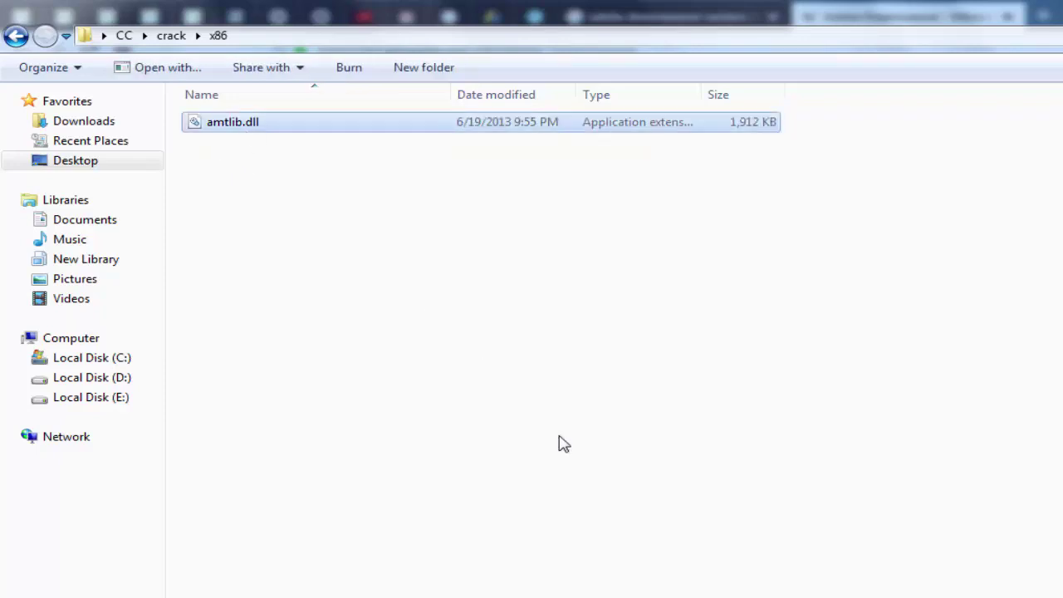
# Step: Open the Adobe Dreamweaver CC installation folder under C:\Program Files (x86)\Adobe
pyautogui.click(112, 359)
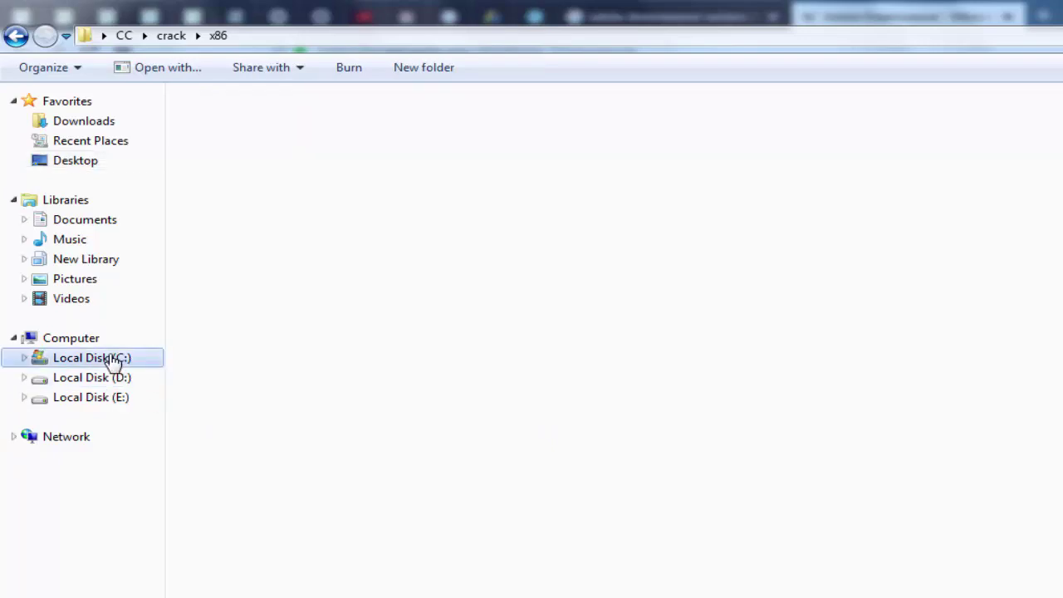
pyautogui.click(287, 207)
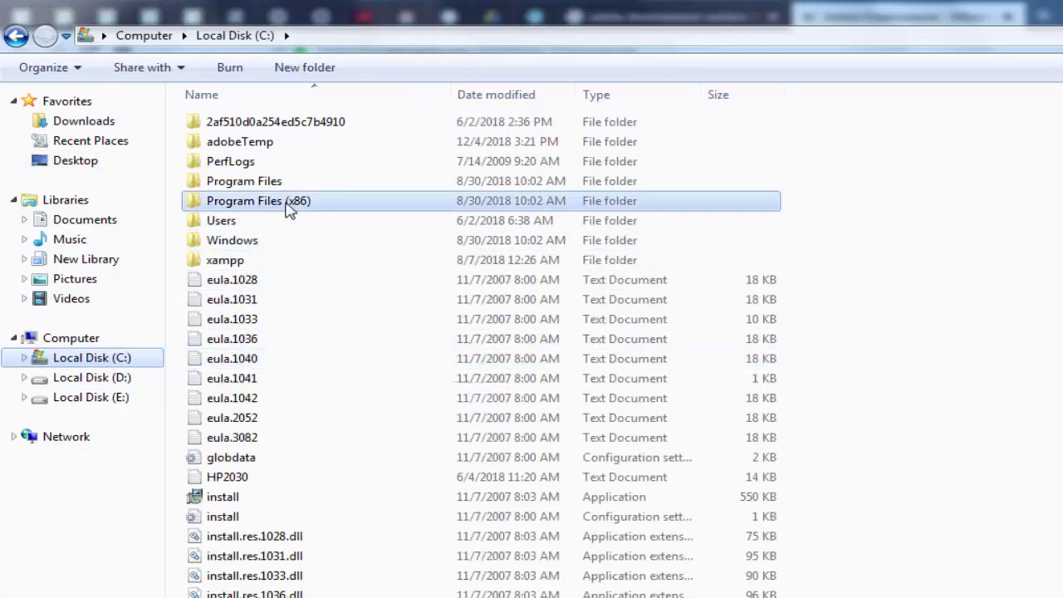
pyautogui.doubleClick(286, 207)
pyautogui.press('BackSpace')
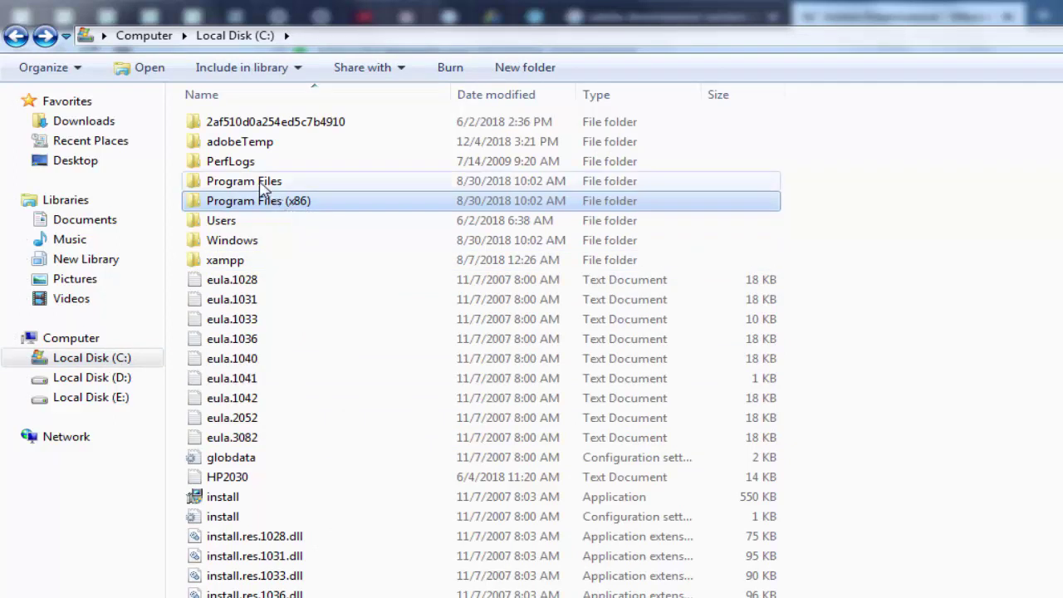
pyautogui.doubleClick(206, 180)
pyautogui.press('BackSpace')
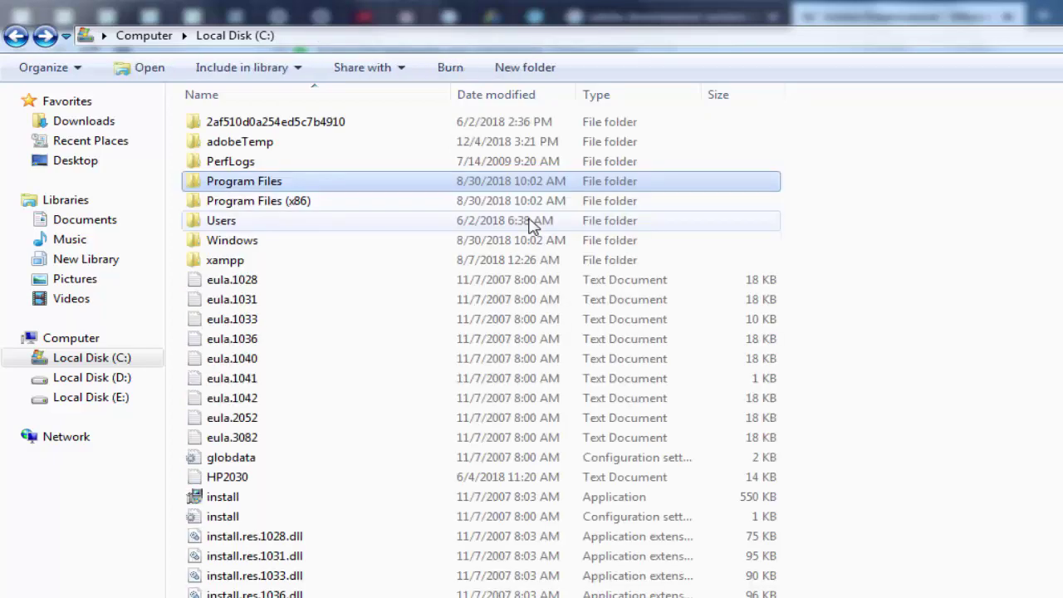
pyautogui.doubleClick(297, 201)
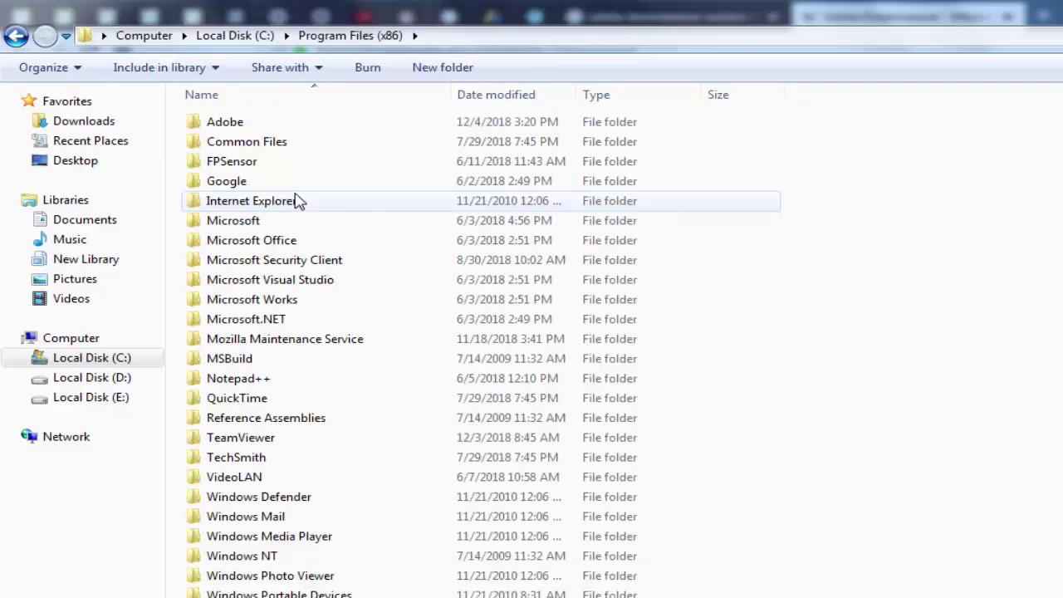
pyautogui.doubleClick(242, 124)
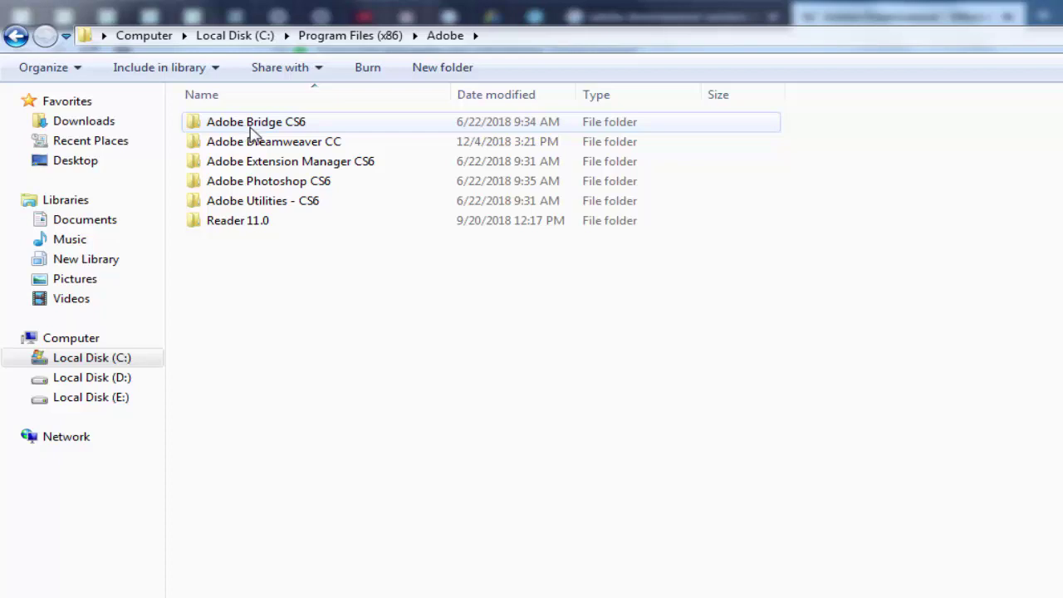
pyautogui.click(235, 148)
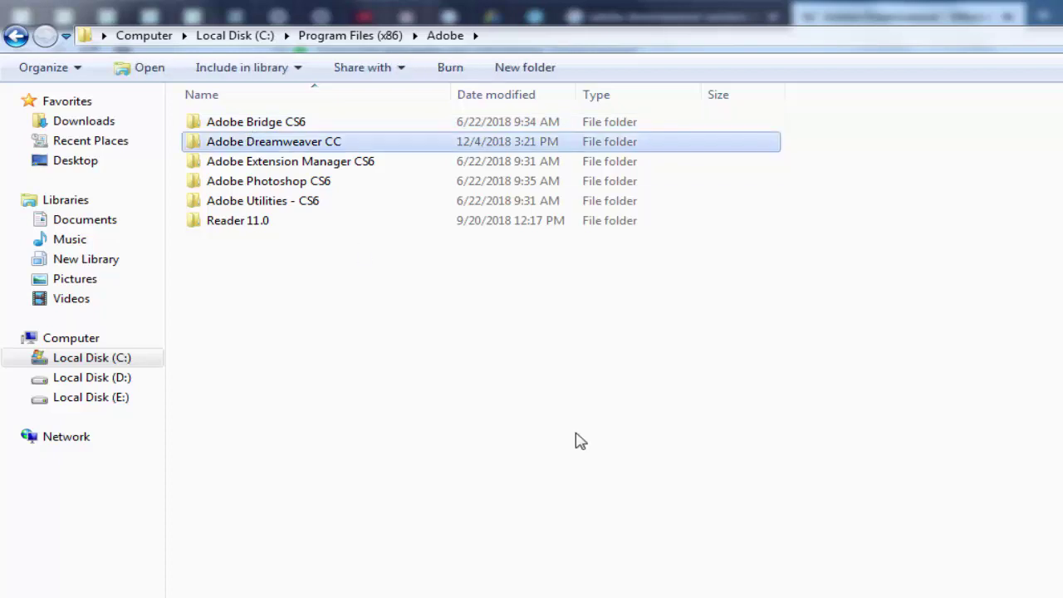
pyautogui.doubleClick(318, 146)
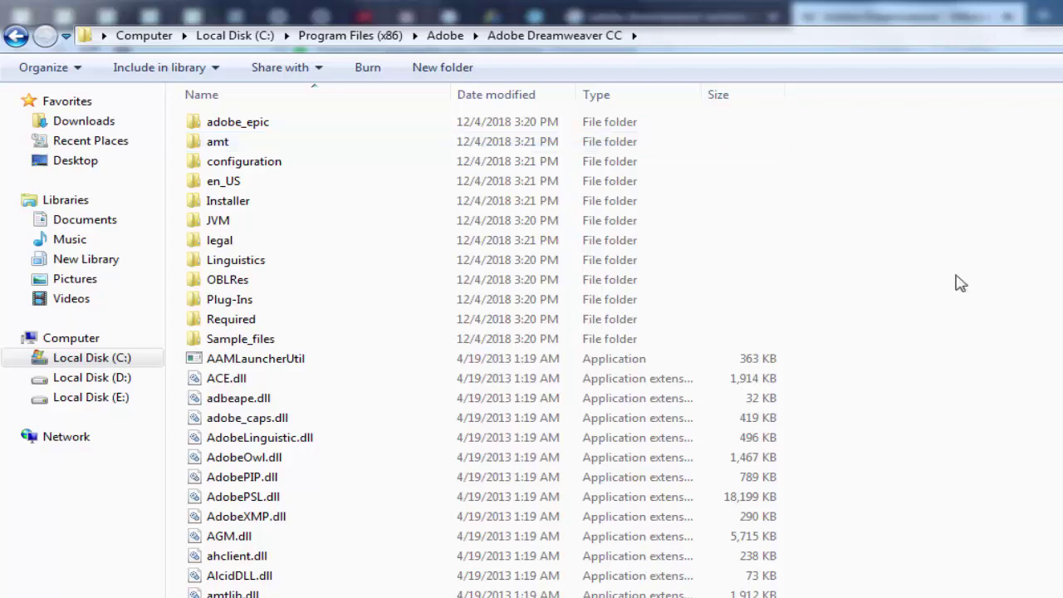
# Step: Paste amtlib.dll into the Adobe Dreamweaver CC folder, replacing the existing file and granting administrator permission
pyautogui.hotkey('ctrl', 'v')
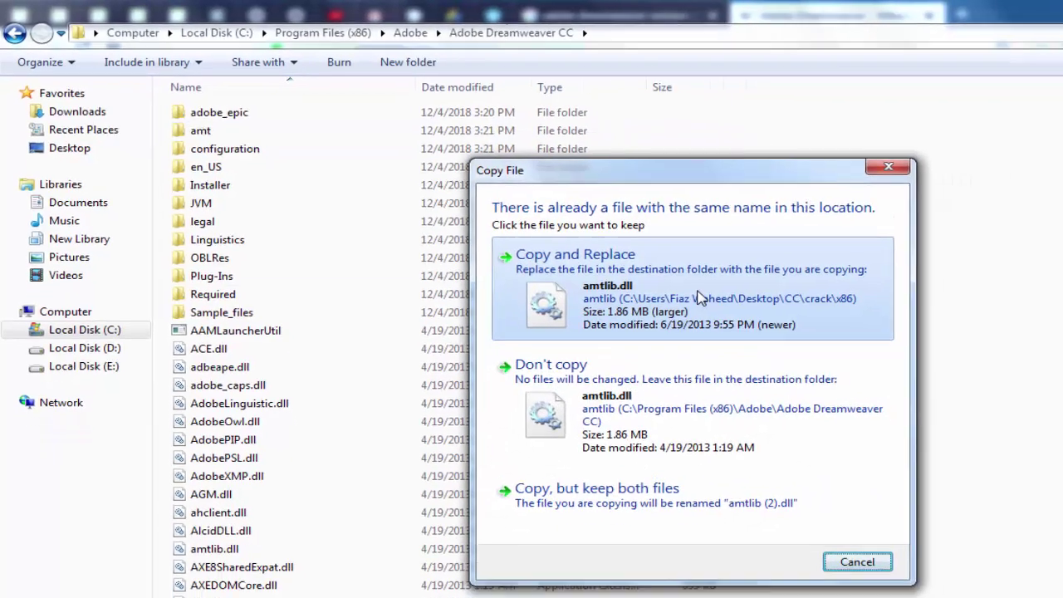
pyautogui.click(697, 297)
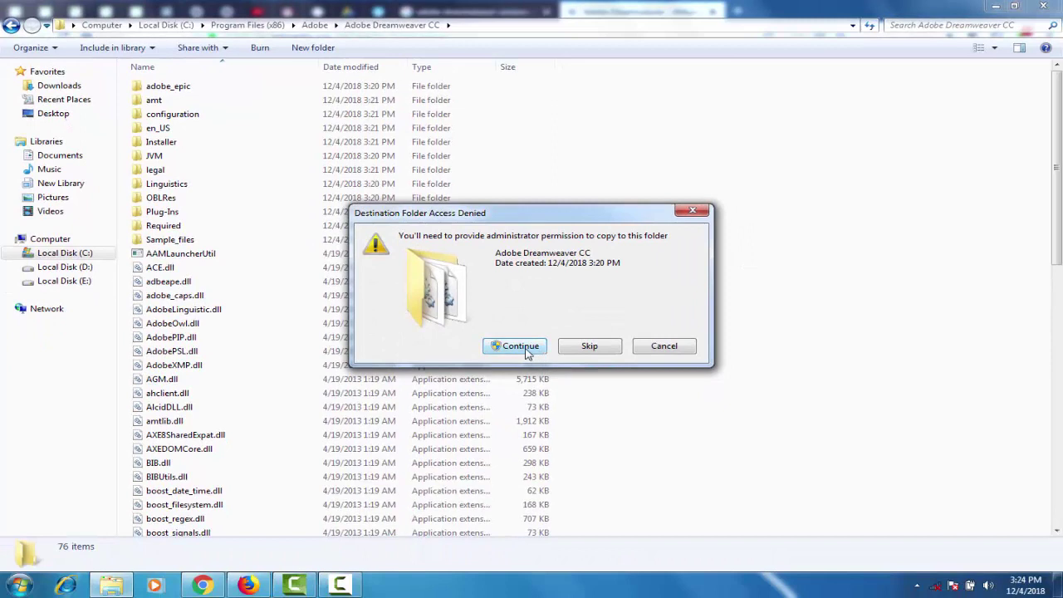
pyautogui.click(686, 450)
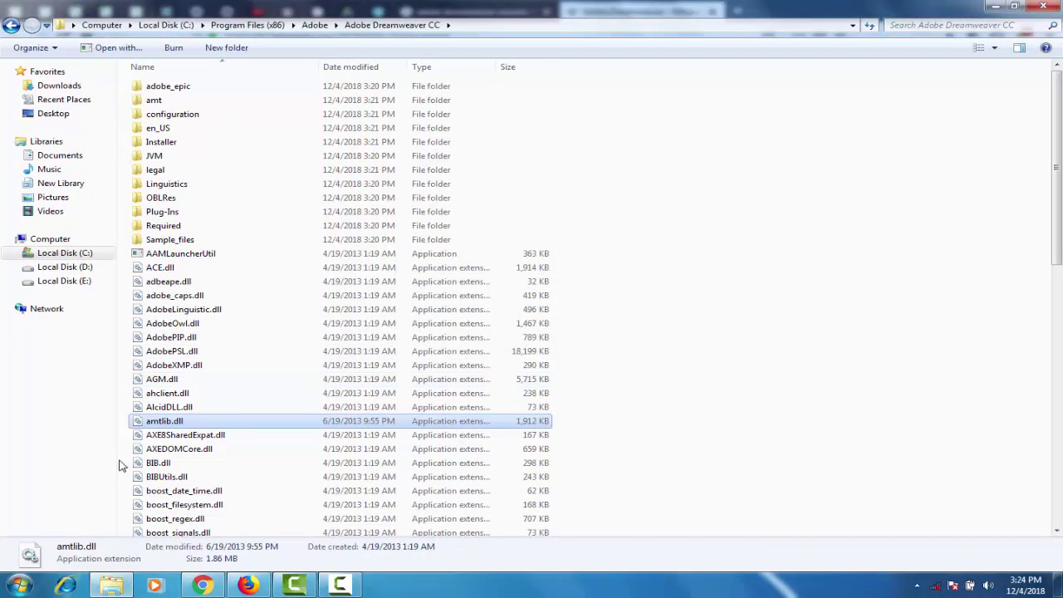
# Step: Launch Adobe Dreamweaver CC and place the text cursor on the empty line above the body tag in the untitled HTML document
pyautogui.click(25, 588)
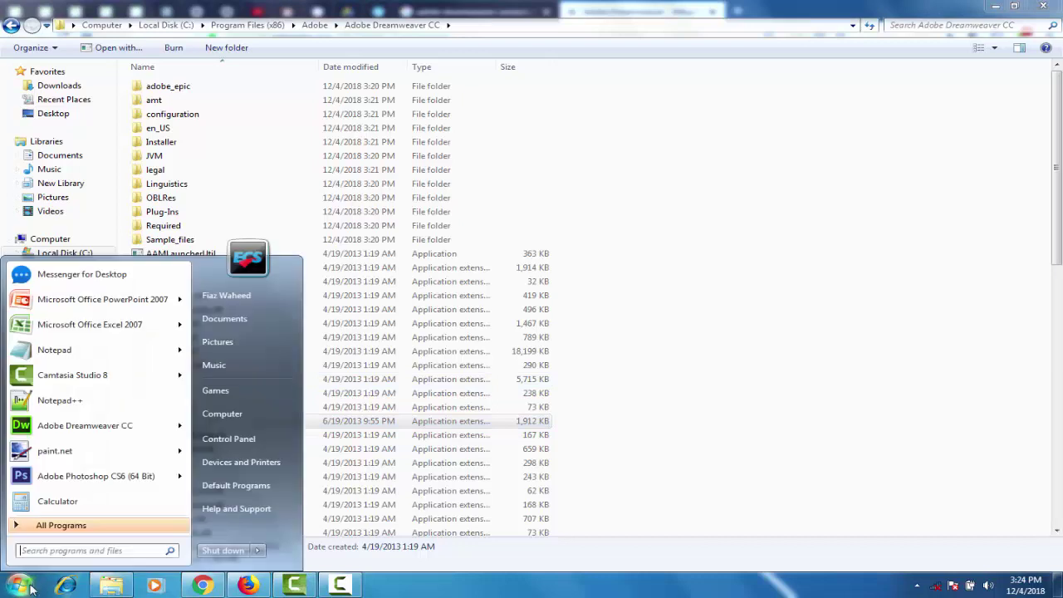
pyautogui.click(73, 432)
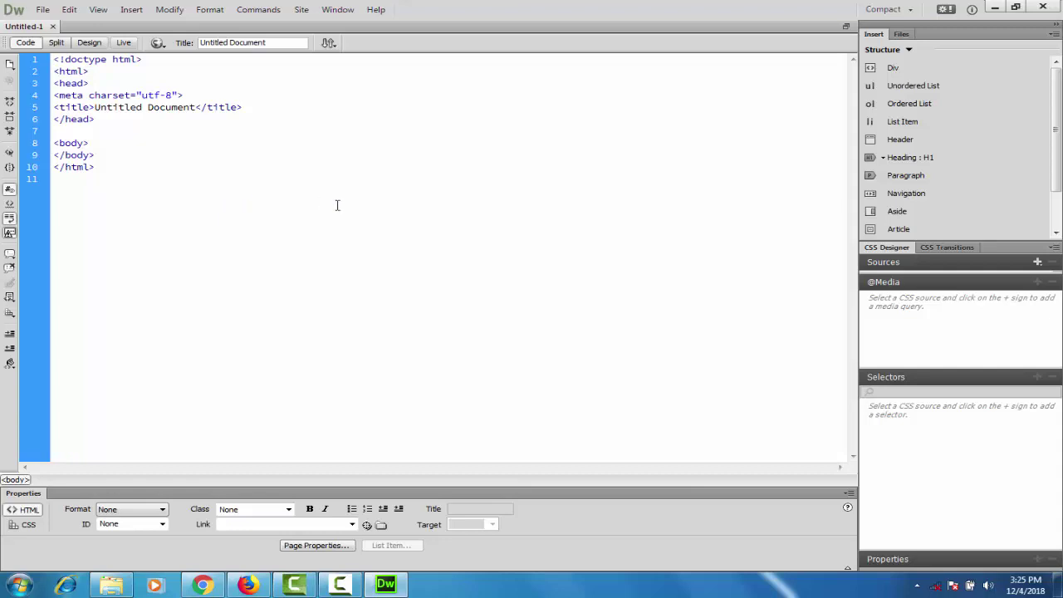
pyautogui.click(108, 135)
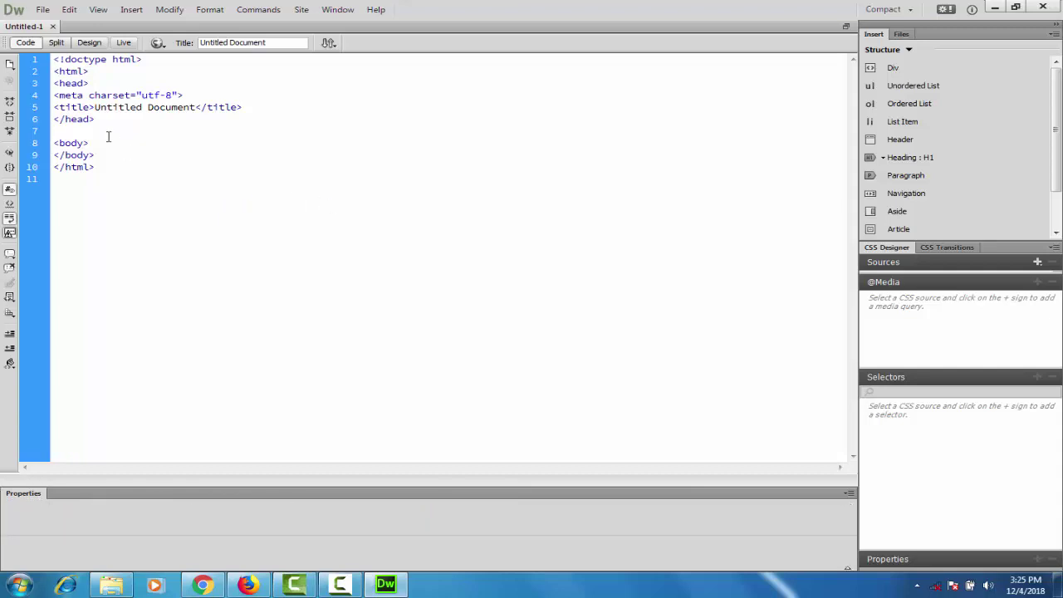